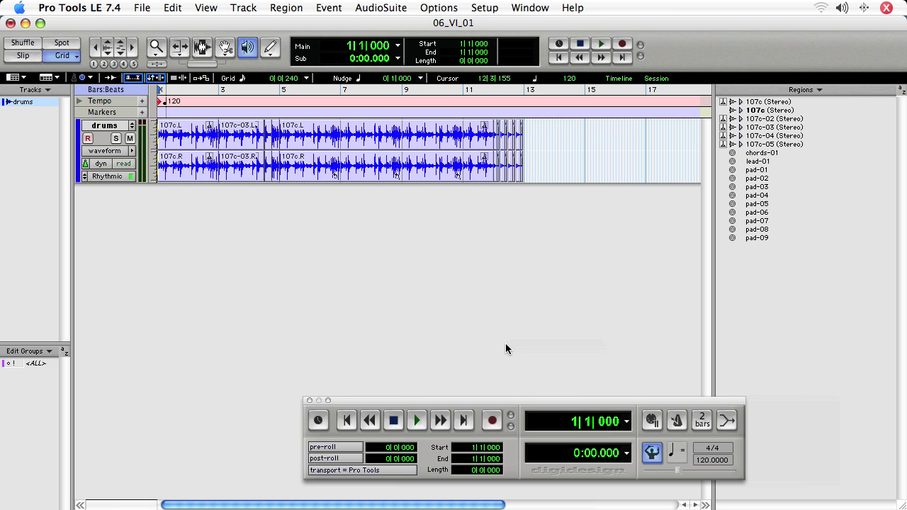
# Add one stereo Instrument Track, Inst 1, with a Ticks timebase below the drums track
pyautogui.press('super+shift+n')
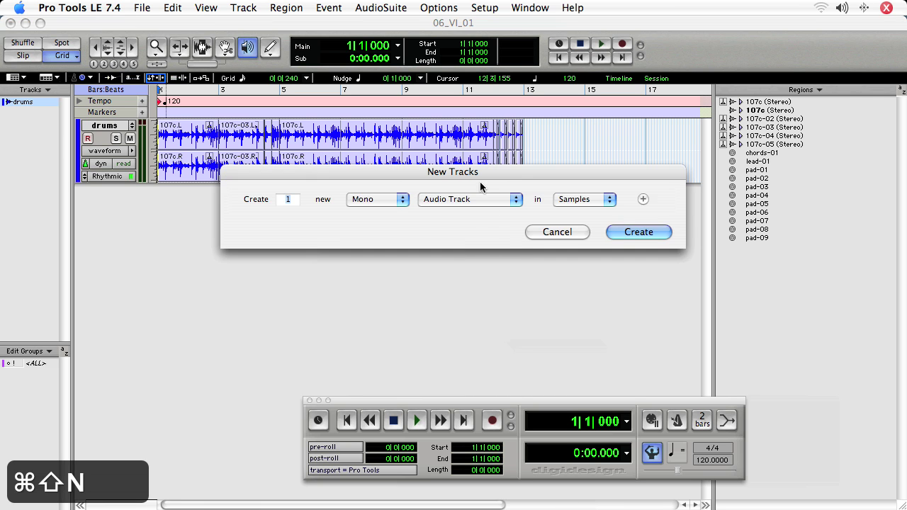
pyautogui.click(463, 200)
pyautogui.click(469, 246)
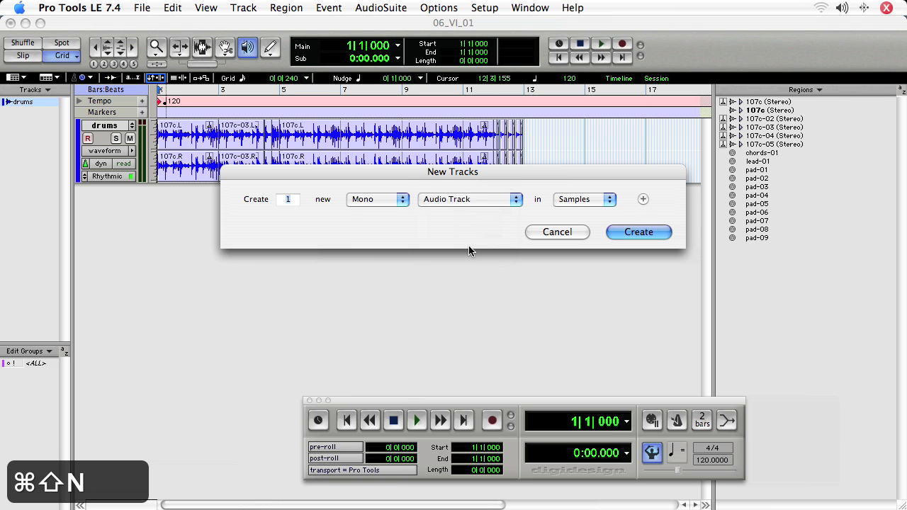
pyautogui.click(393, 198)
pyautogui.click(393, 209)
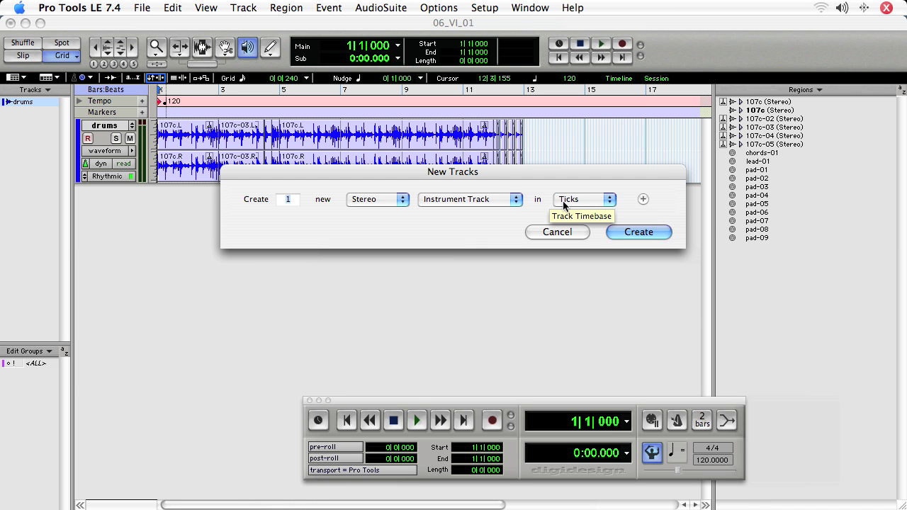
pyautogui.click(658, 232)
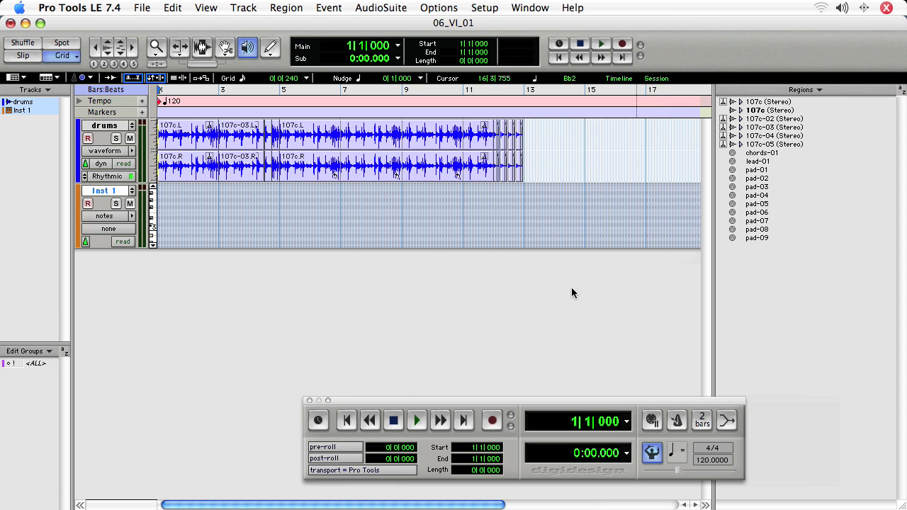
# In the Mix window, rename the Inst 1 track to 'structure'
pyautogui.press('super+equal')
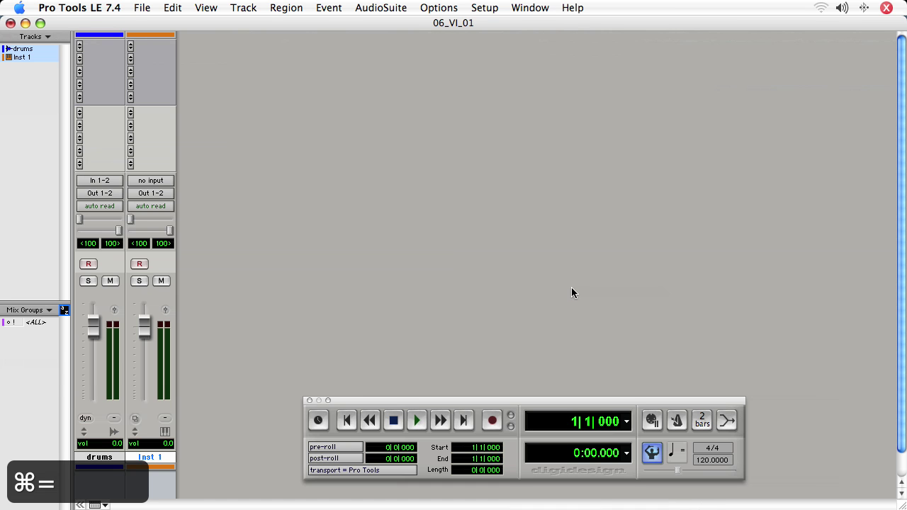
pyautogui.doubleClick(159, 457)
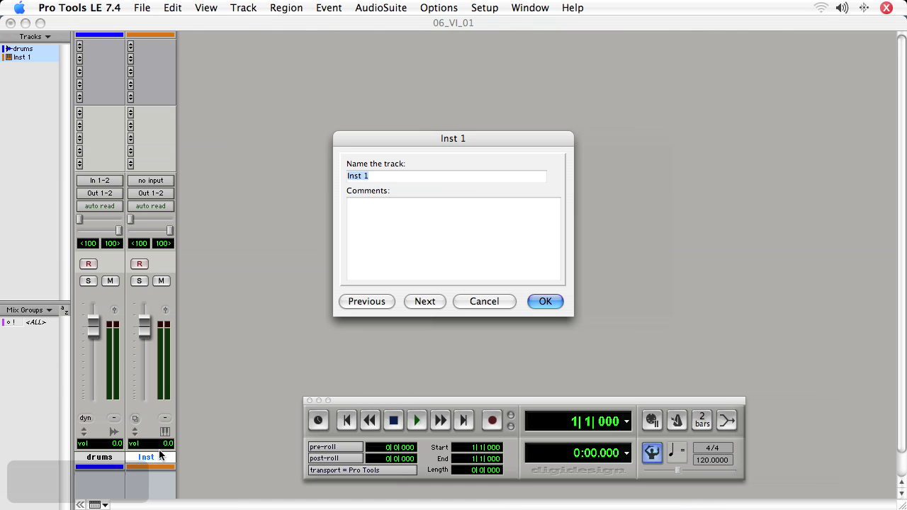
pyautogui.write('structure')
pyautogui.press('Return')
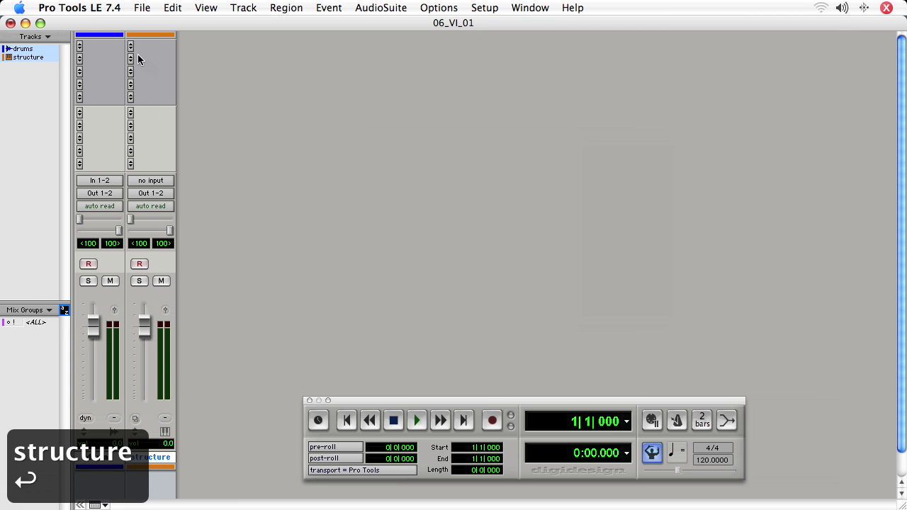
# Insert the Structure Free stereo instrument plug-in on the structure track
pyautogui.click(135, 47)
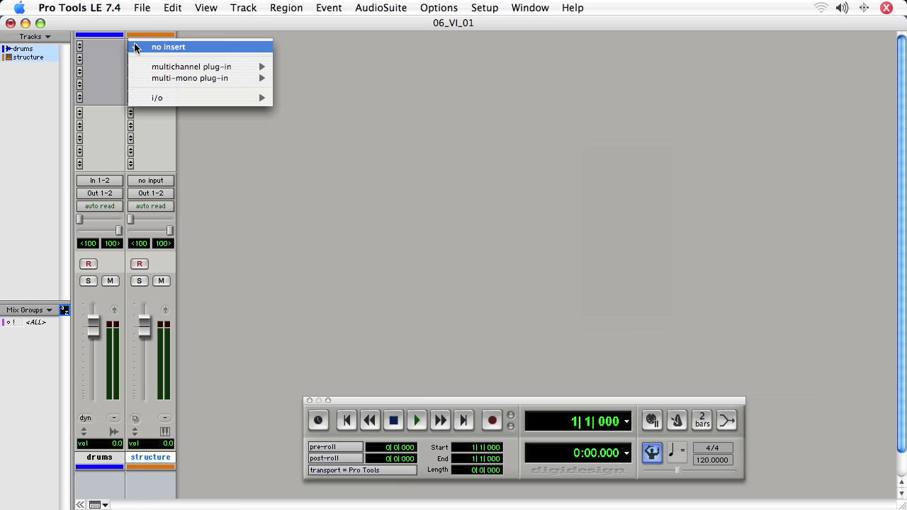
pyautogui.moveTo(197, 67)
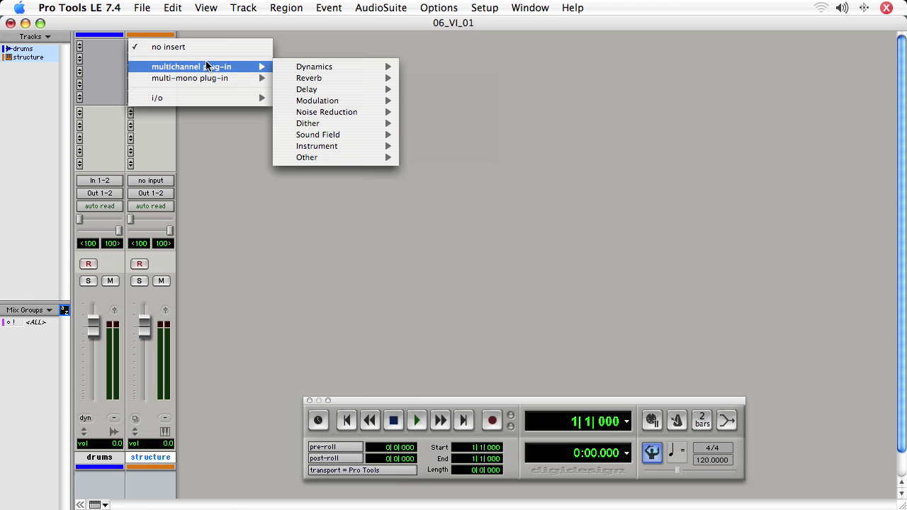
pyautogui.moveTo(316, 149)
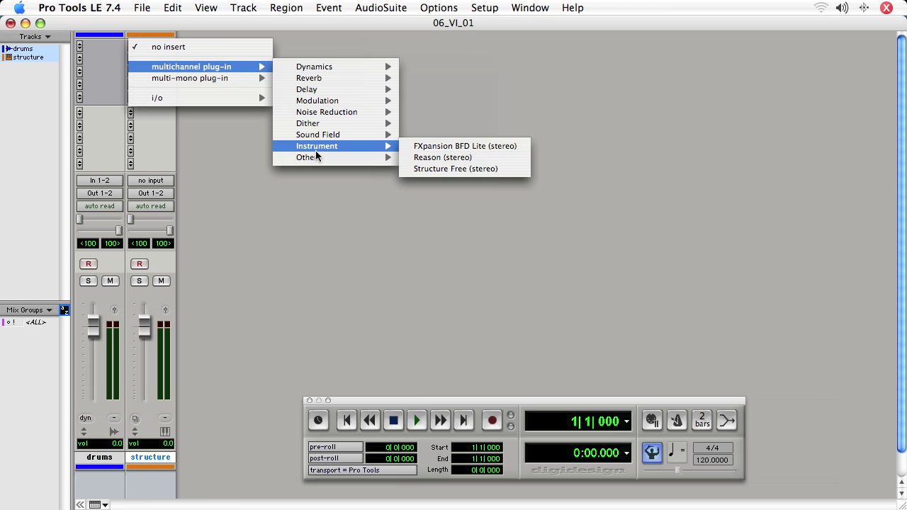
pyautogui.click(482, 169)
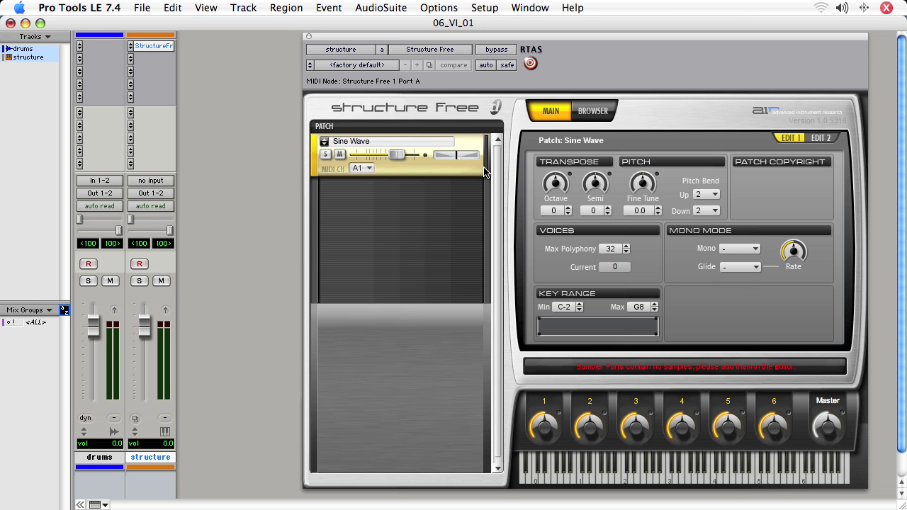
# Once Structure Free loads its Sine Wave patch, drag its editor window further left
pyautogui.moveTo(647, 38); pyautogui.dragTo(537, 30)
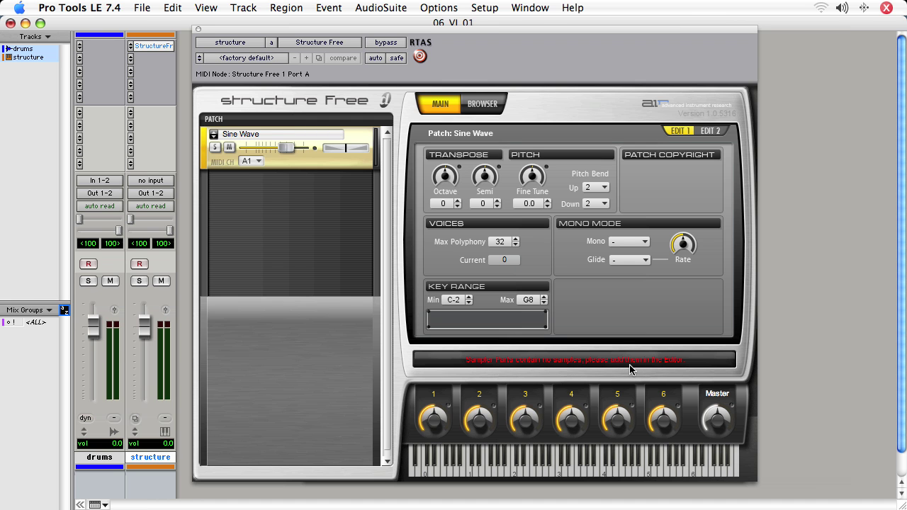
# Load '39 Nice Saw Lead.patch' from the 4_synth_bass_leads_39681 folder into Structure Free
pyautogui.rightClick(249, 199)
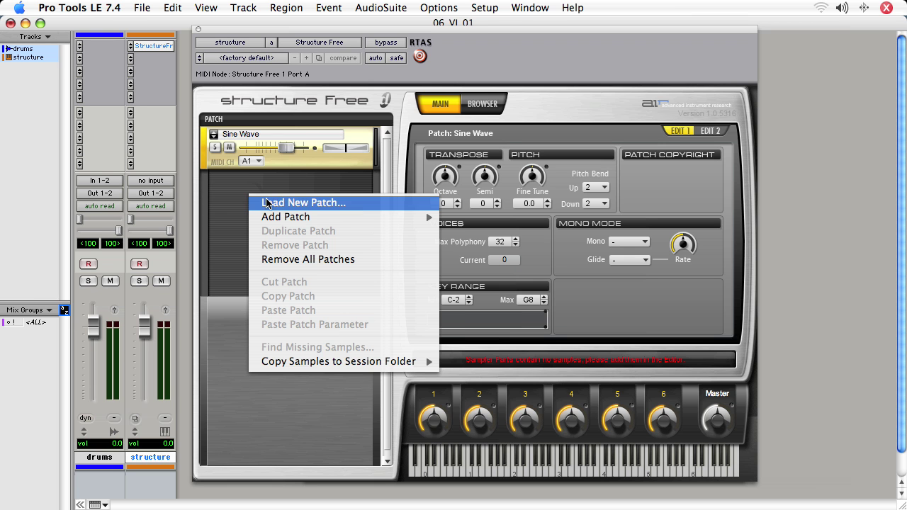
pyautogui.click(278, 204)
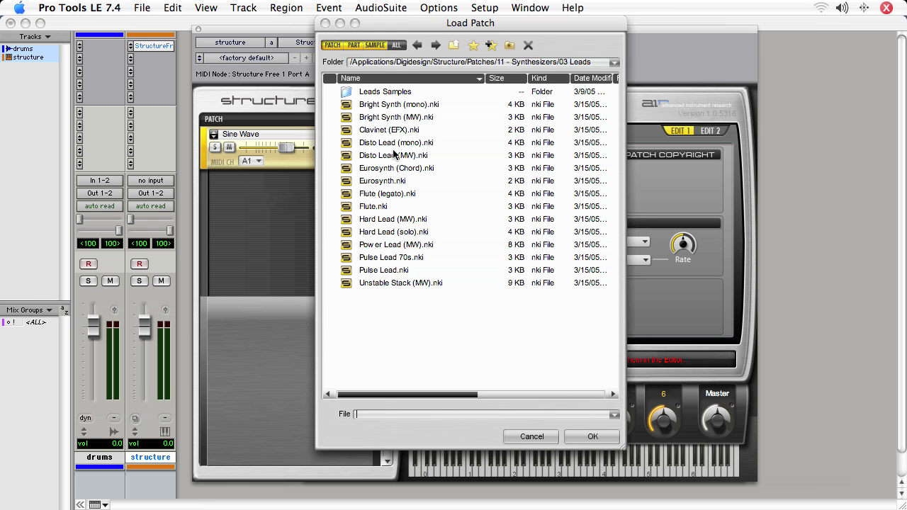
pyautogui.click(417, 45)
pyautogui.click(417, 46)
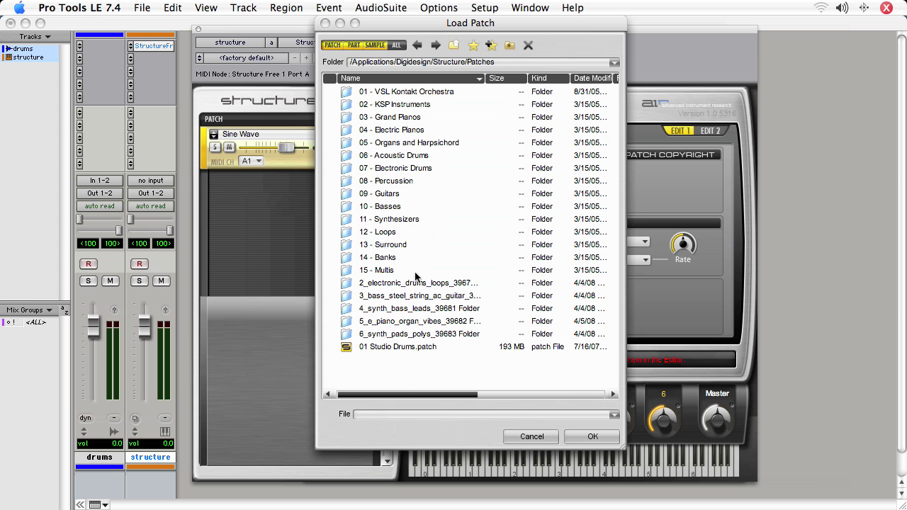
pyautogui.click(400, 316)
pyautogui.doubleClick(397, 312)
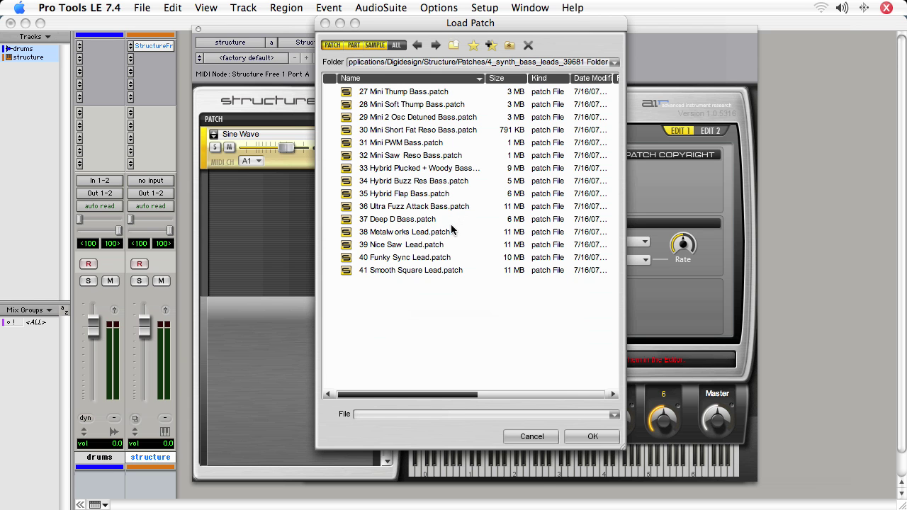
pyautogui.click(422, 245)
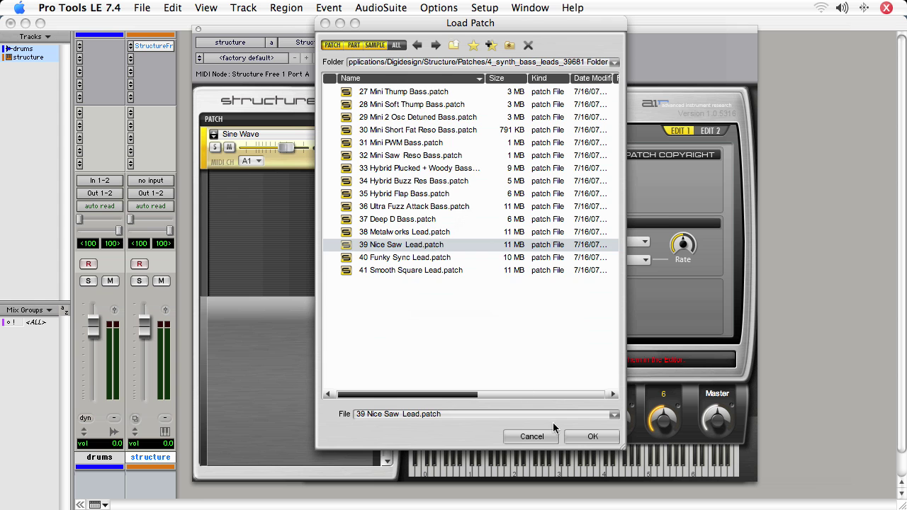
pyautogui.click(591, 437)
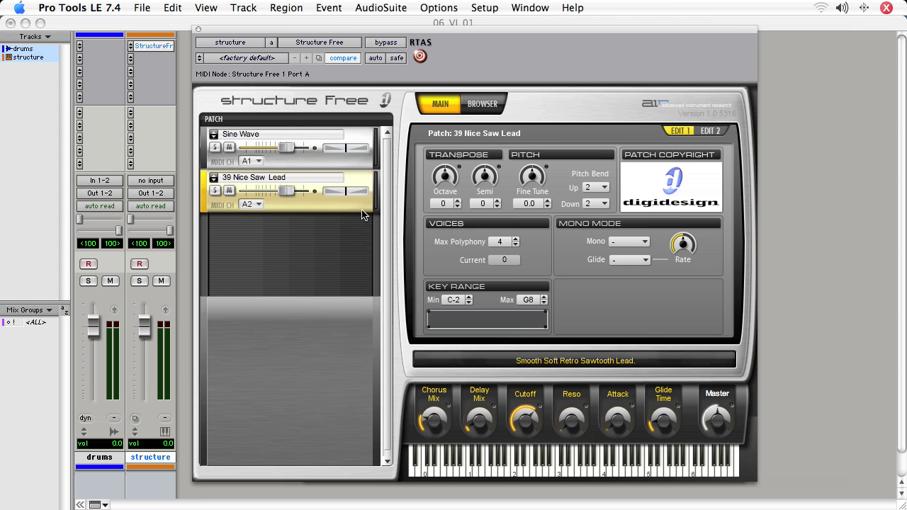
# Remove the Sine Wave patch and assign 39 Nice Saw Lead to MIDI channel A1
pyautogui.rightClick(204, 157)
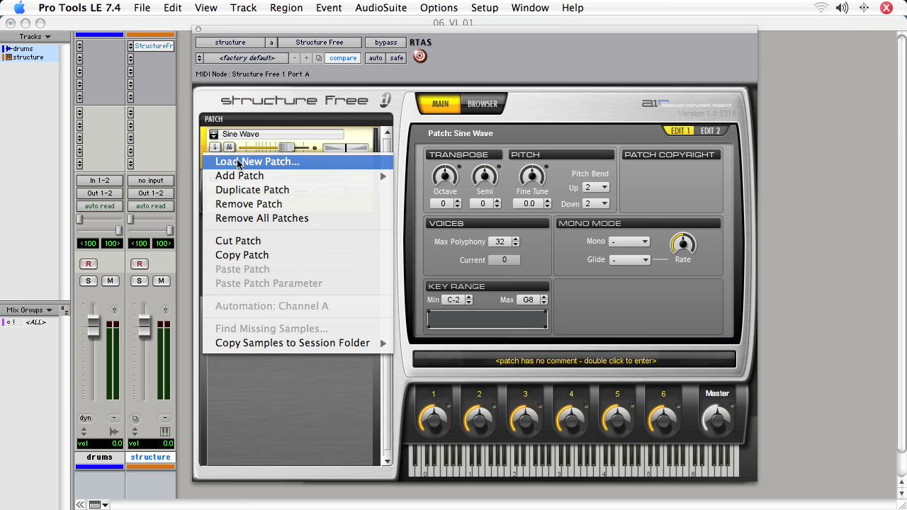
pyautogui.click(268, 205)
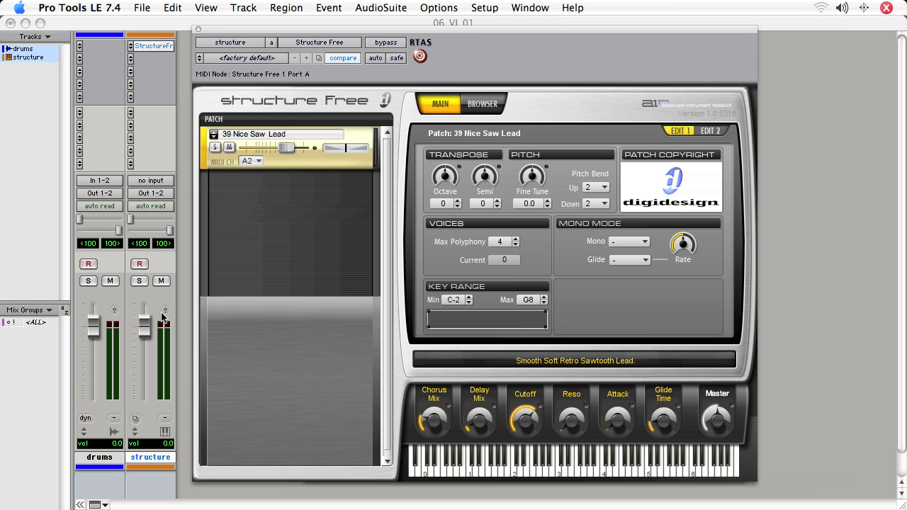
pyautogui.click(260, 162)
pyautogui.moveTo(262, 176)
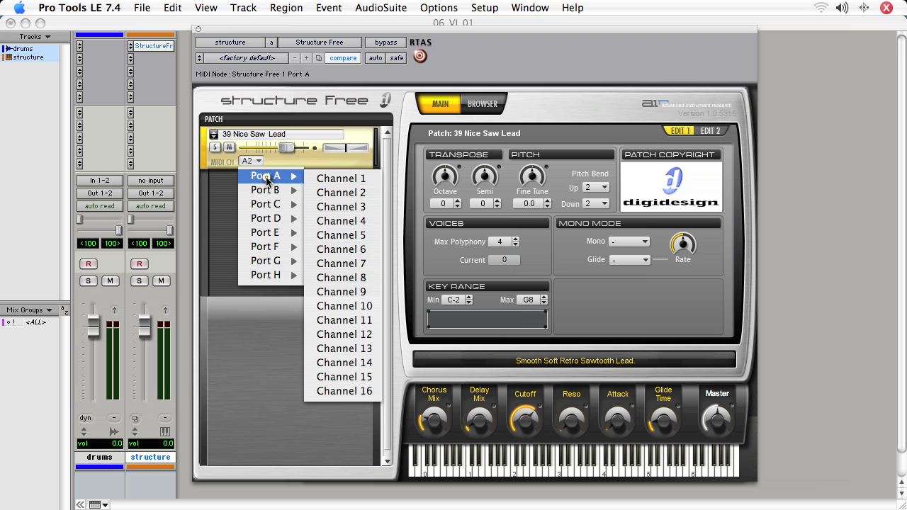
pyautogui.click(322, 179)
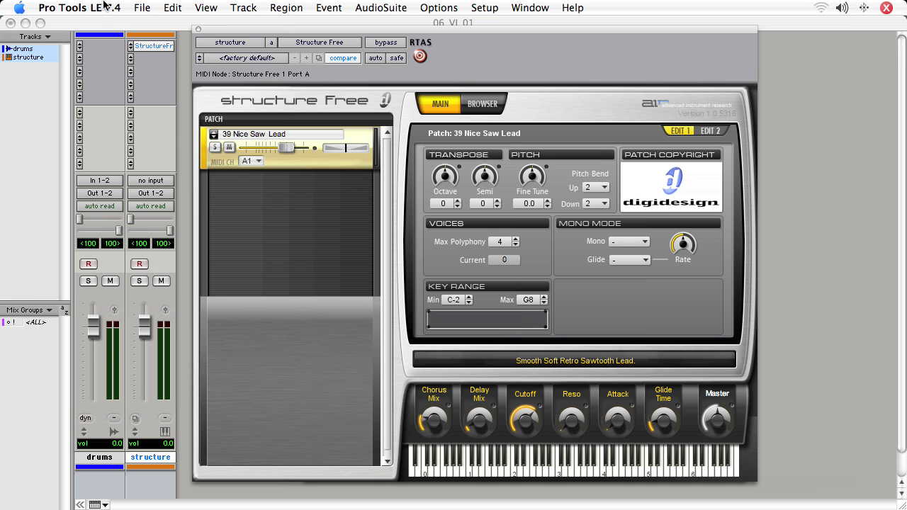
# Close Structure Free, return to the Edit window, arm Record in the Transport and enable Click
pyautogui.click(198, 29)
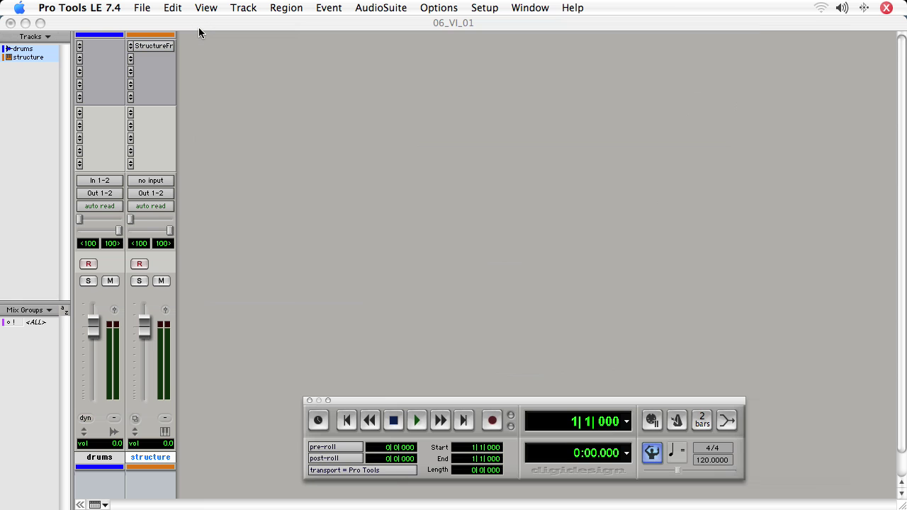
pyautogui.press('super+equal')
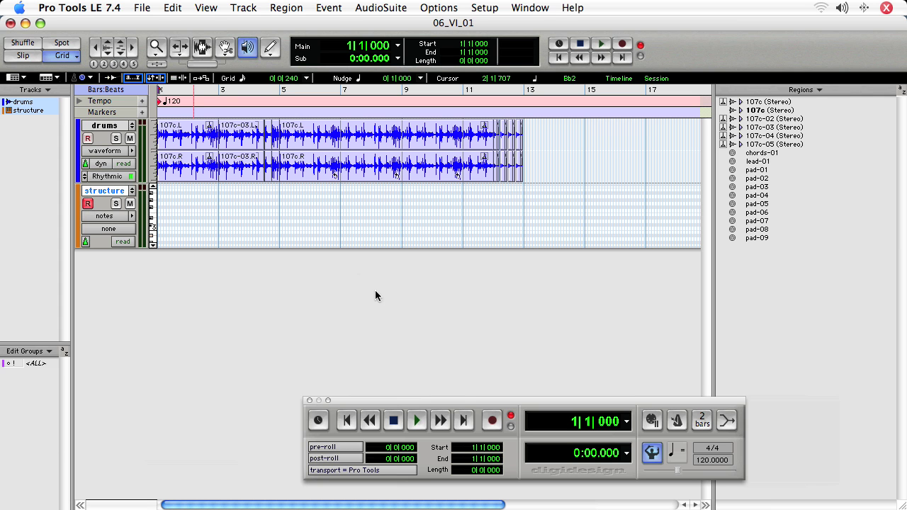
pyautogui.click(492, 421)
pyautogui.click(653, 424)
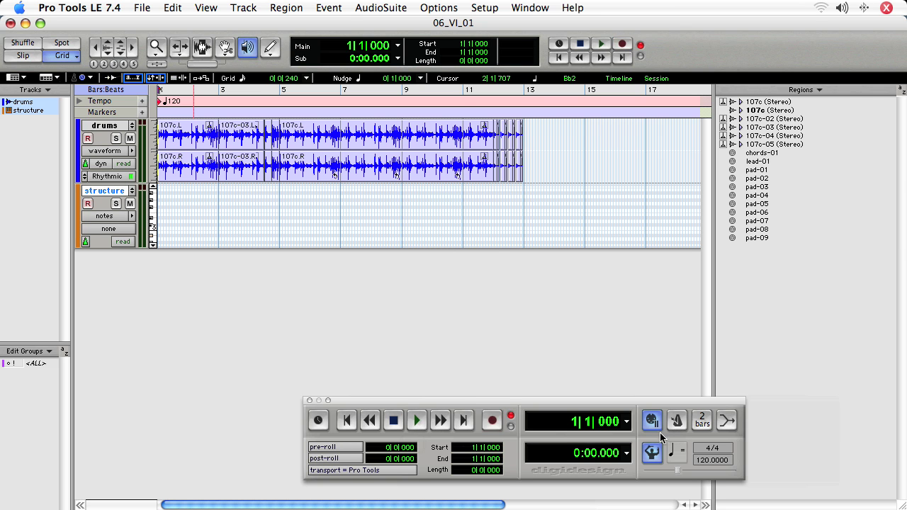
# Record a four-bar MIDI region, structure-01, on the structure track and stop with Space
pyautogui.click(216, 8)
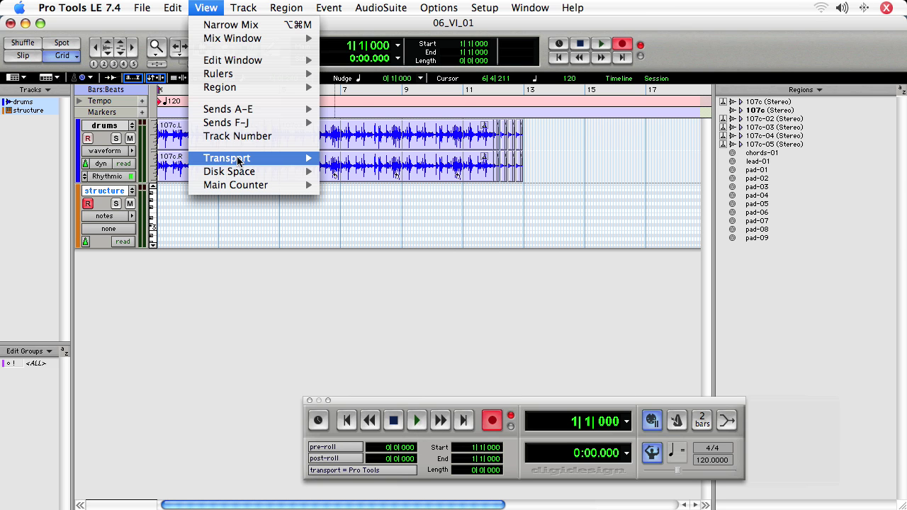
pyautogui.moveTo(240, 162)
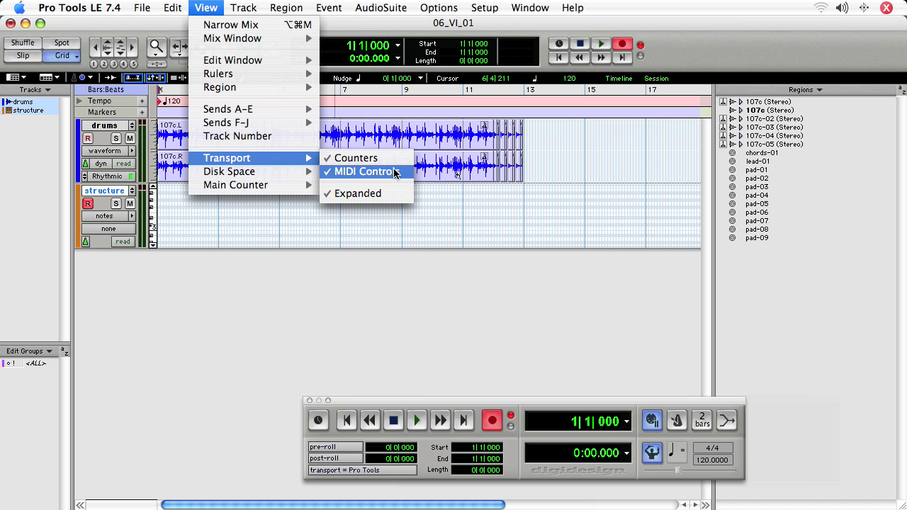
pyautogui.click(442, 333)
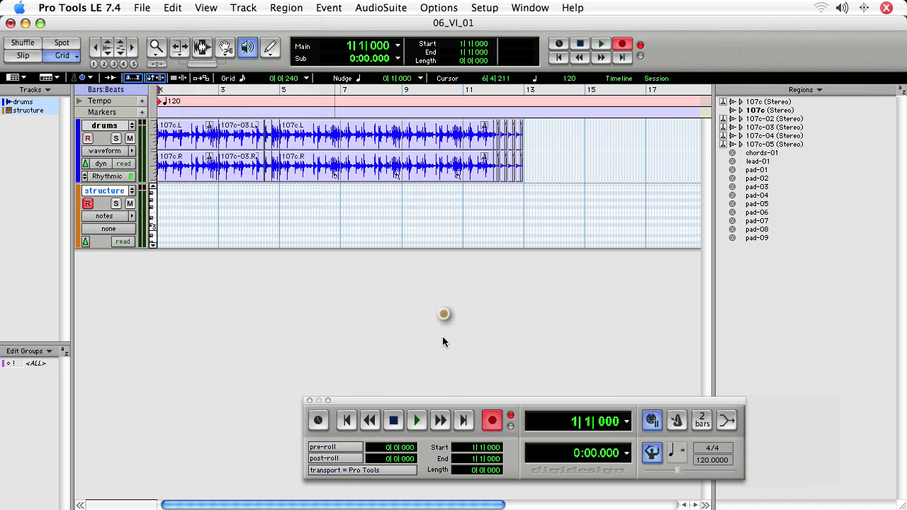
pyautogui.click(417, 421)
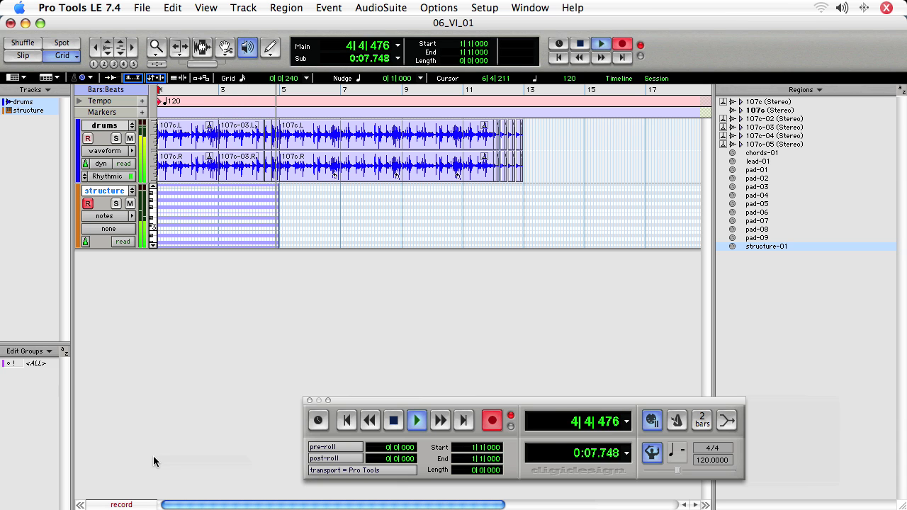
pyautogui.press('space')
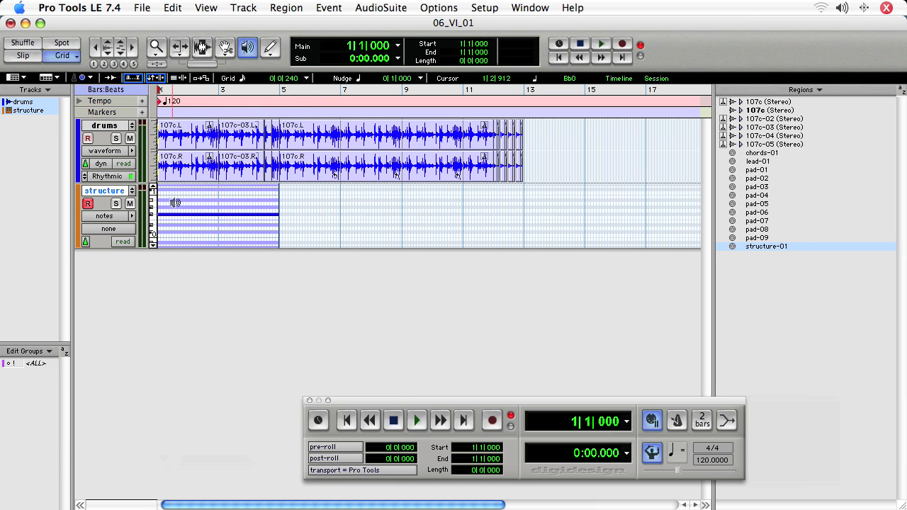
# Zoom in to about five bars and drag the structure track's bottom edge much lower
pyautogui.press('t')
pyautogui.press('t')
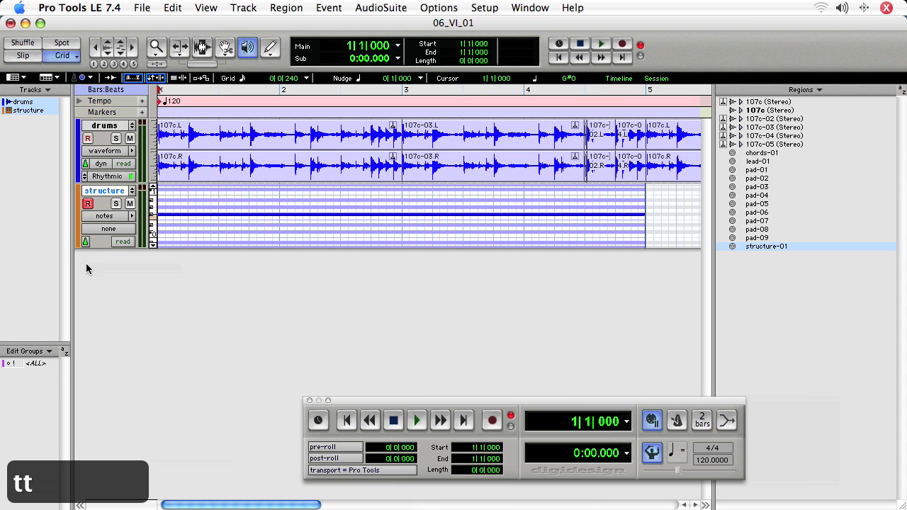
pyautogui.moveTo(99, 246); pyautogui.dragTo(105, 396)
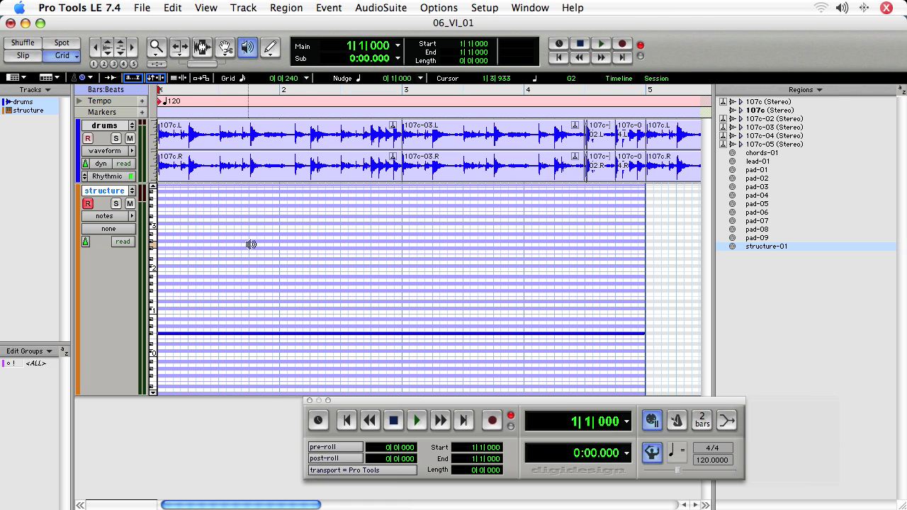
# Switch to the Grabber tool, then select and deselect the drums region spanning bars 1–3
pyautogui.click(234, 60)
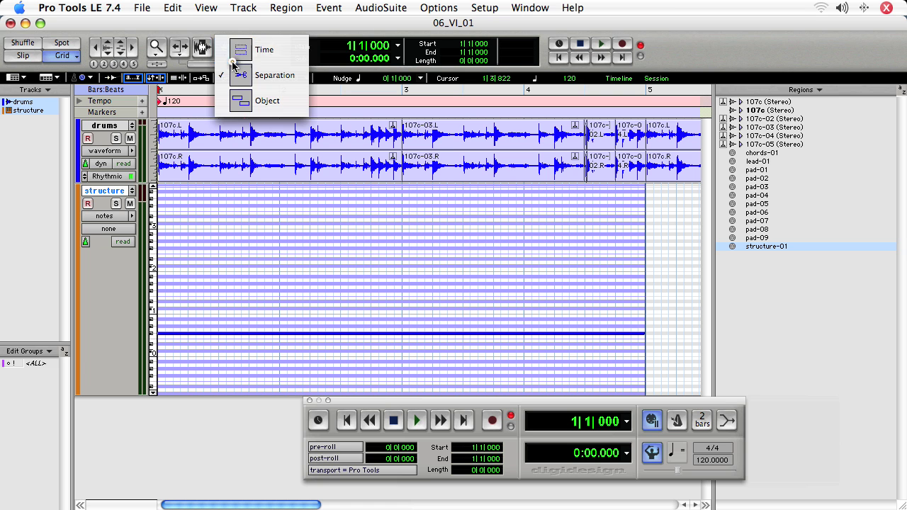
pyautogui.click(234, 44)
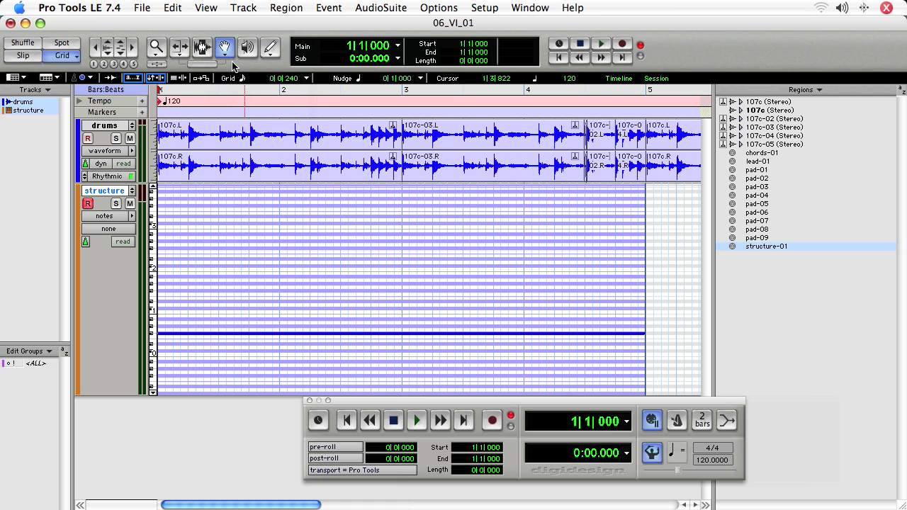
pyautogui.click(242, 133)
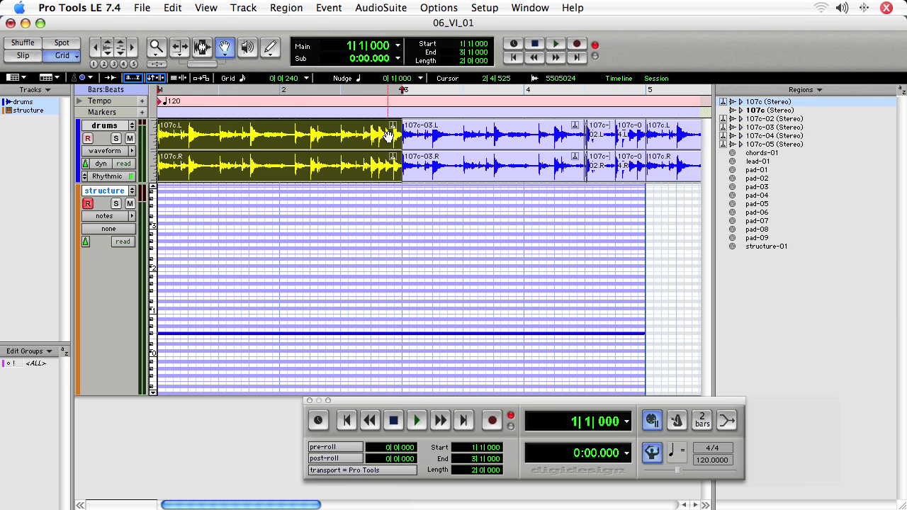
pyautogui.click(276, 221)
# Place the edit point in the grid, ending at 3|3|720, and open the structure track's view selector
pyautogui.click(240, 226)
pyautogui.click(314, 255)
pyautogui.click(467, 265)
pyautogui.click(486, 265)
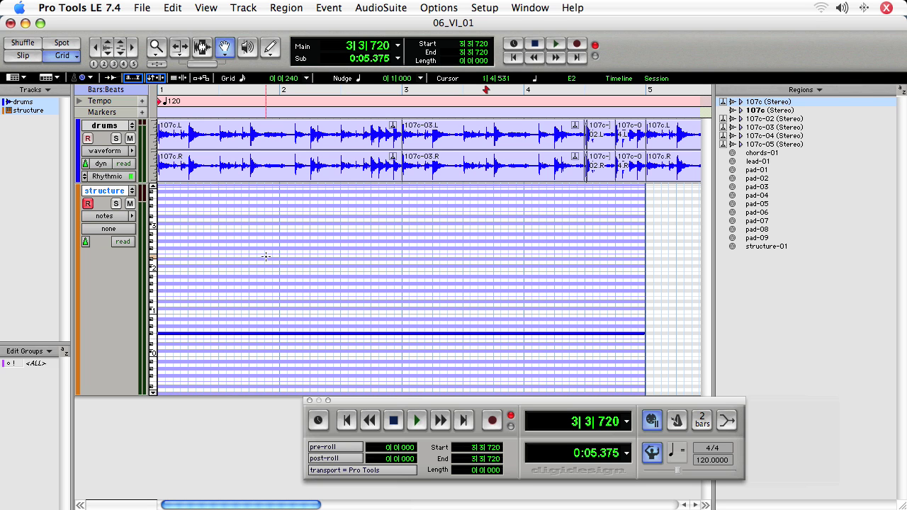
pyautogui.click(112, 219)
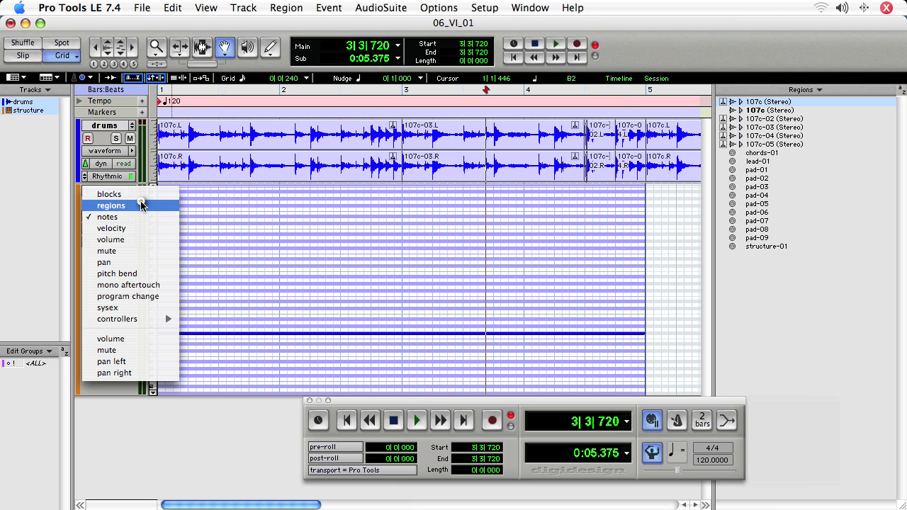
# Show the structure track as regions, select structure-01, record-enable, and toggle regions/notes views
pyautogui.click(138, 205)
pyautogui.moveTo(250, 248)
pyautogui.mouseDown()
pyautogui.moveTo(406, 243)
pyautogui.moveTo(239, 238)
pyautogui.mouseUp()
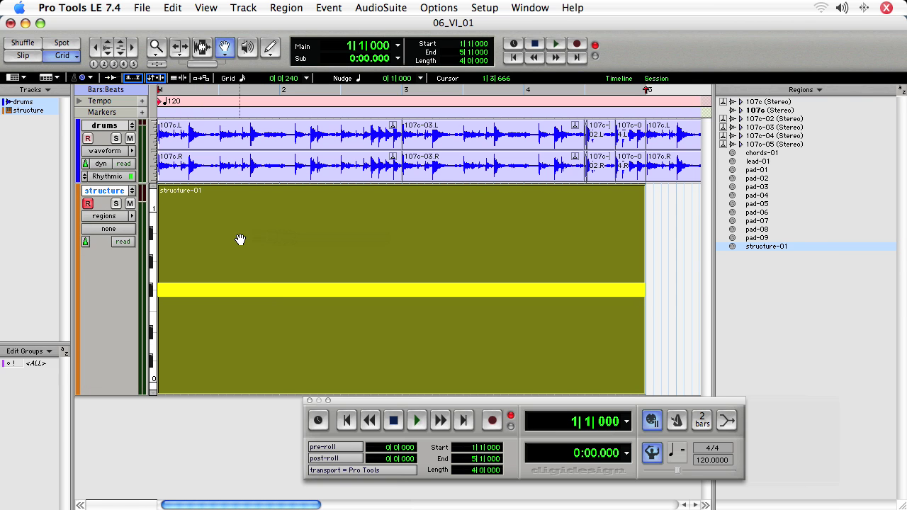
pyautogui.hotkey('shift', 'r')
pyautogui.hotkey('ctrl', '-')
pyautogui.hotkey('ctrl', '-')
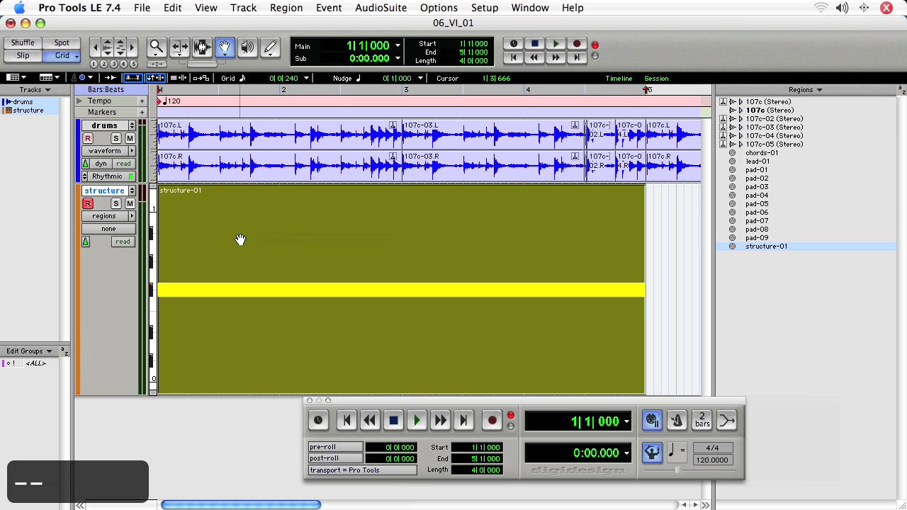
pyautogui.hotkey('ctrl', '-')
pyautogui.hotkey('ctrl', '-')
pyautogui.hotkey('ctrl', '-')
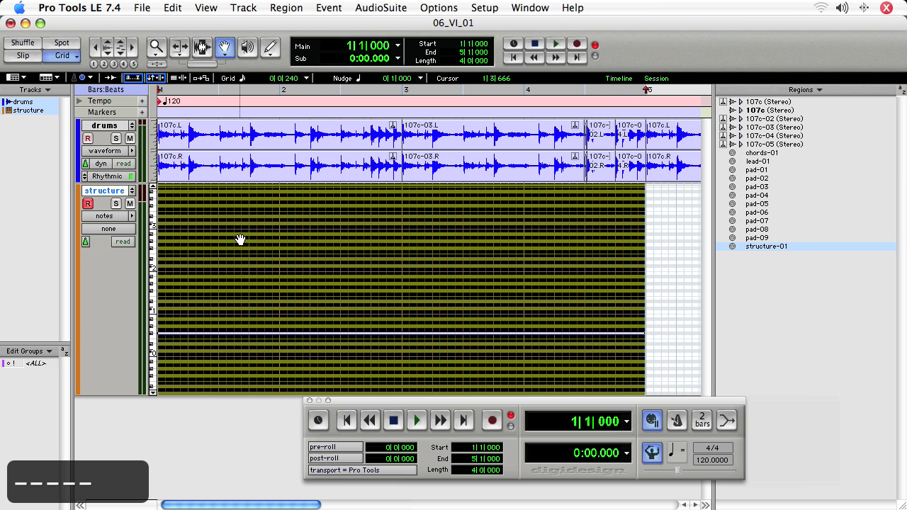
pyautogui.hotkey('ctrl', '-')
# Drag structure-01 toward bar 2, undo back to bar 1, switch to notes view, and record-enable
pyautogui.moveTo(190, 241); pyautogui.dragTo(383, 241)
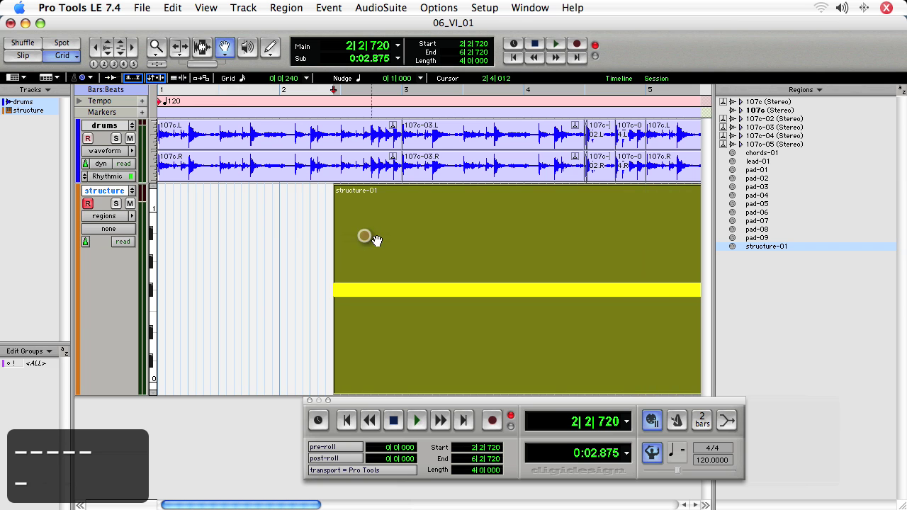
pyautogui.hotkey('ctrl', 'z')
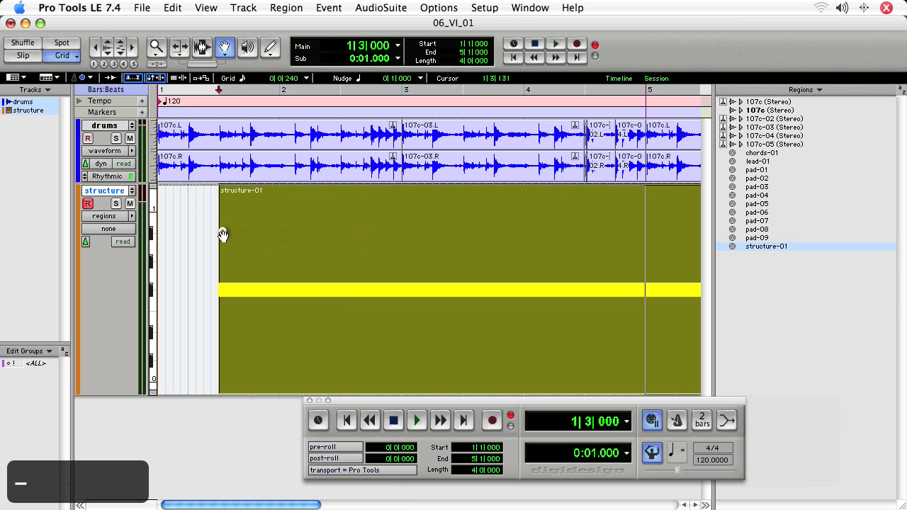
pyautogui.hotkey('ctrl', '-')
pyautogui.hotkey('shift', 'r')
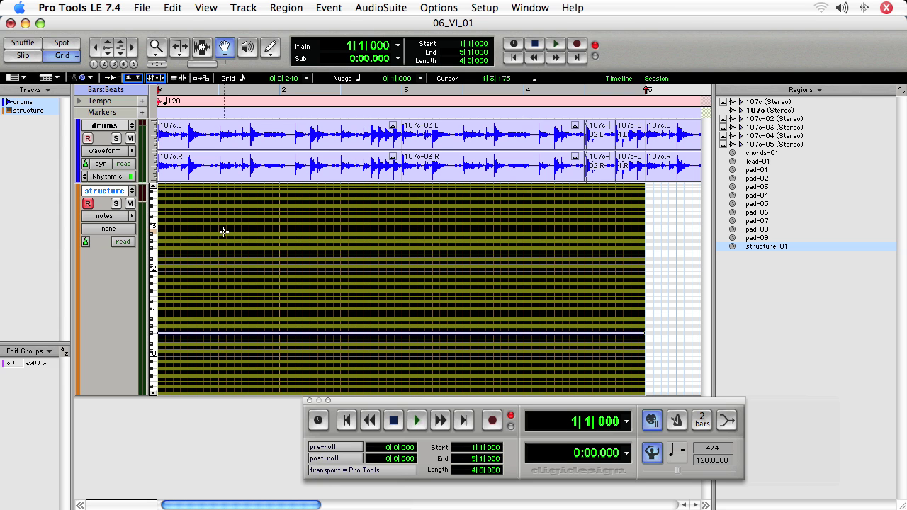
# Show the Mix window and reopen the structure track's Structure Free editor with the 39 Nice Saw Lead patch
pyautogui.press('super+equal')
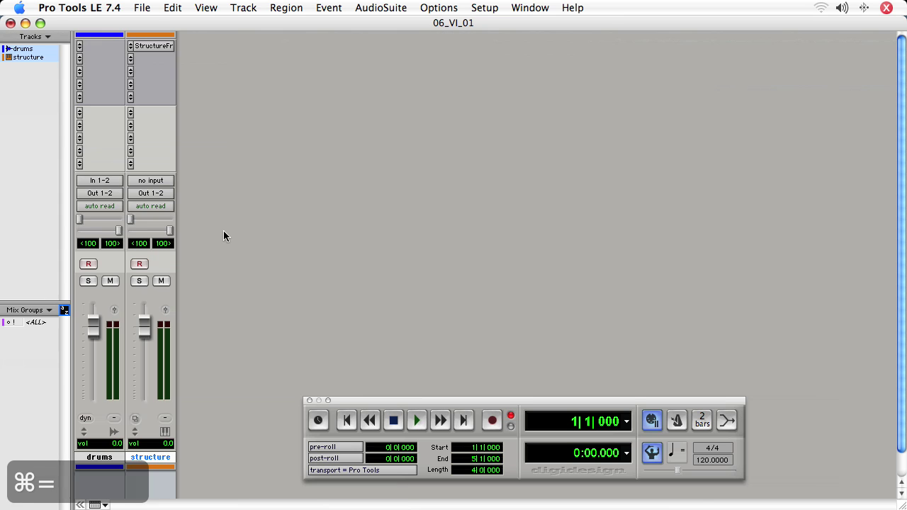
pyautogui.click(149, 47)
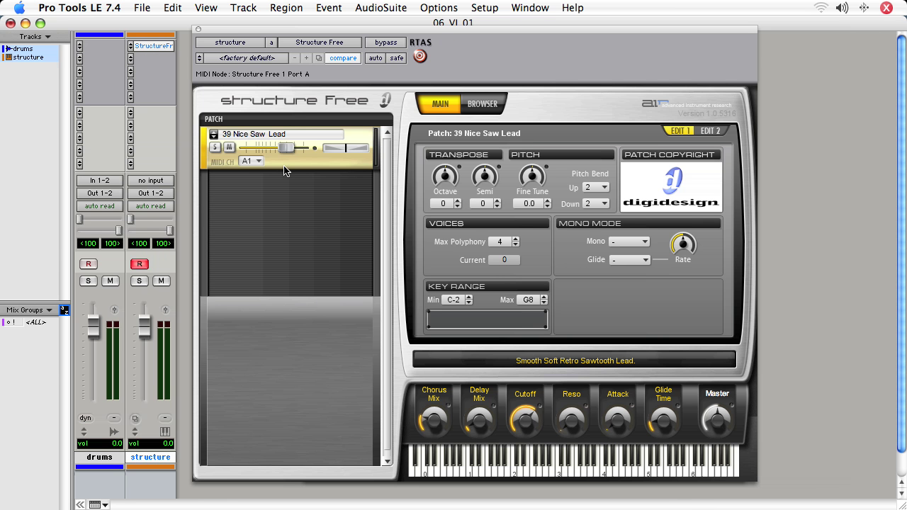